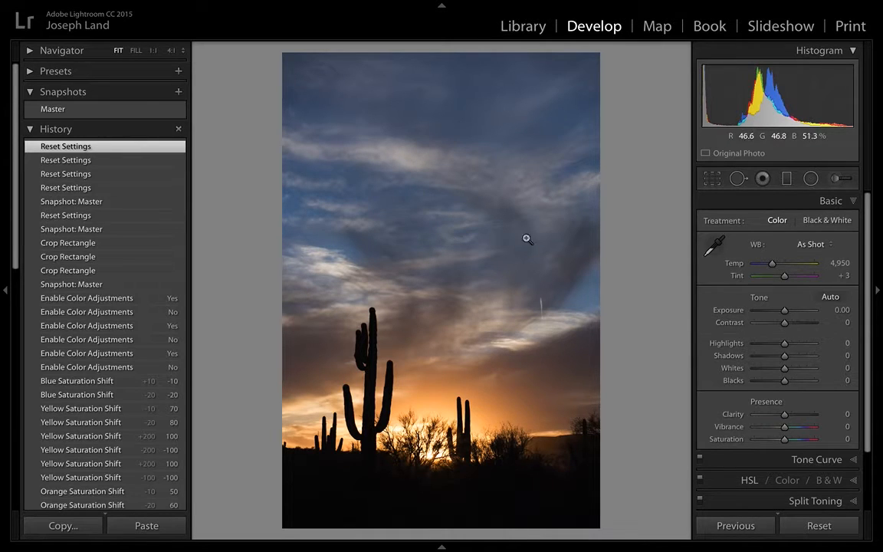
Crop the photo at its original aspect ratio from the upper right corner, placing the tall cactus on the left vertical third line.
left_click(712, 180)
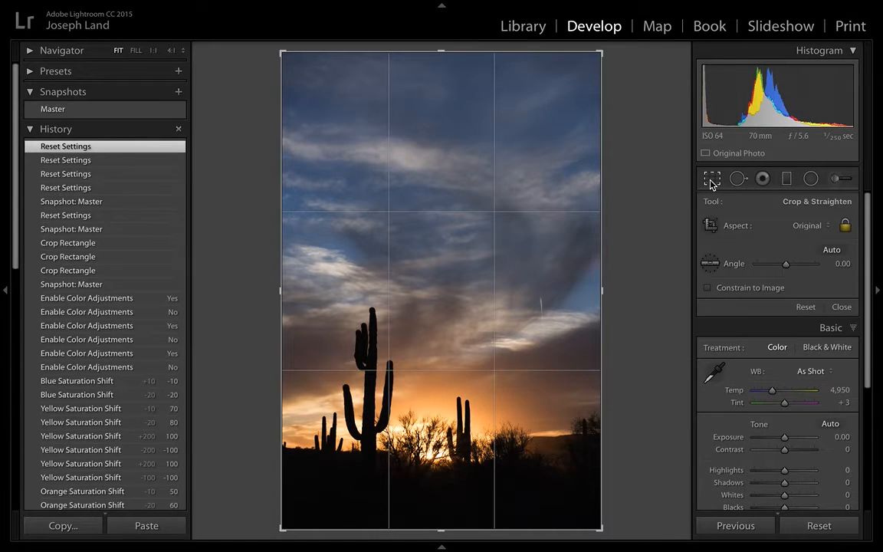
left_click(603, 51)
left_click_drag(602, 51, 564, 108)
mouse_move(475, 194)
left_mouse_down()
mouse_move(455, 199)
mouse_move(460, 193)
left_mouse_up()
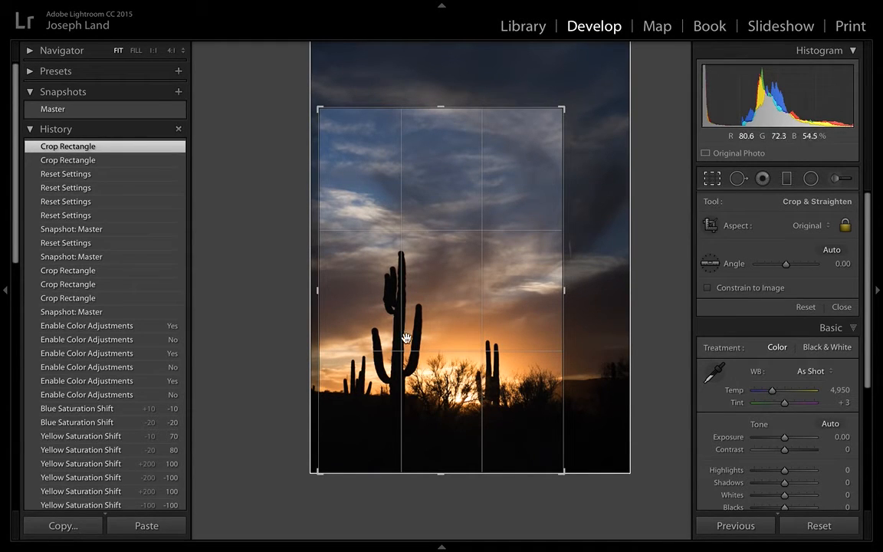
key("Return")
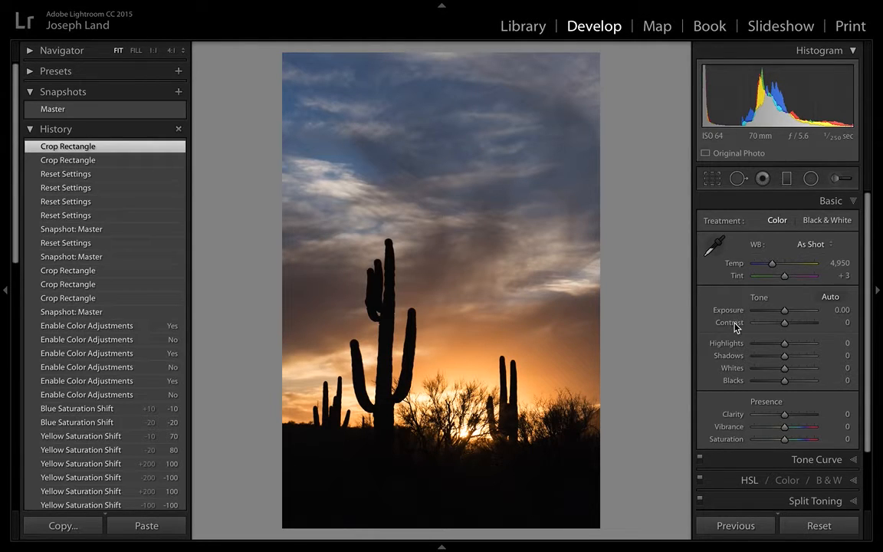
Set the photo's Contrast to +30 and its Exposure to +0.10.
key("plus")
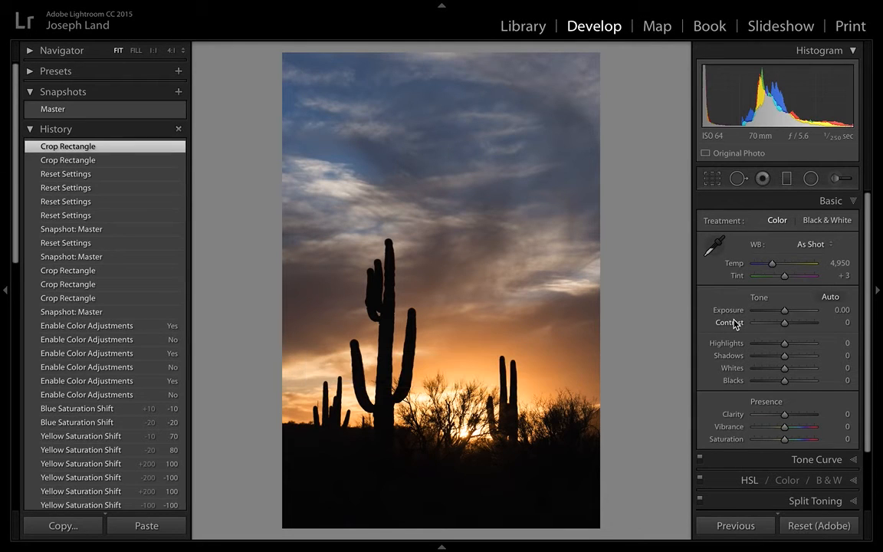
key("plus")
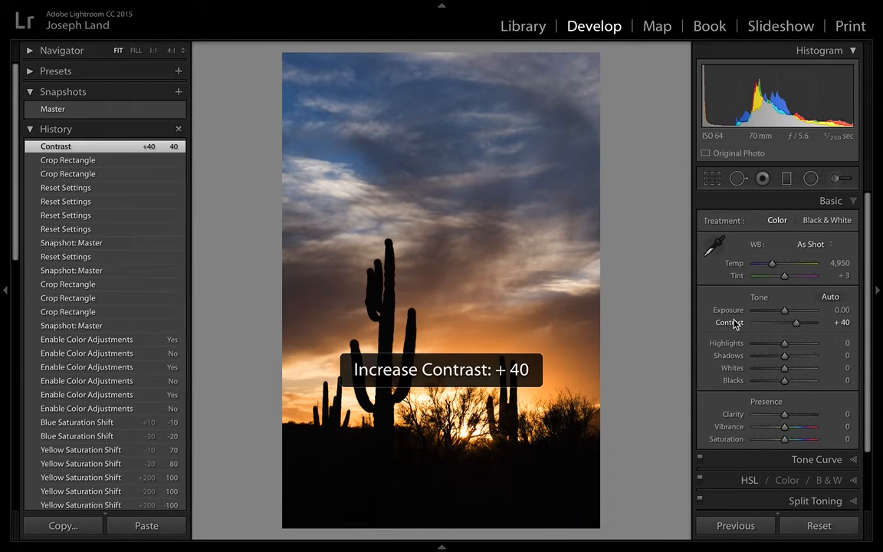
key("minus")
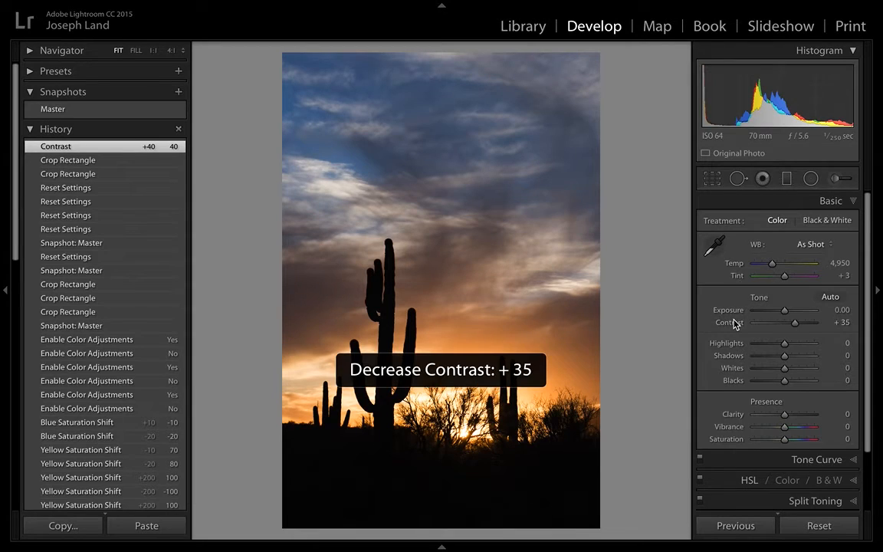
key("minus")
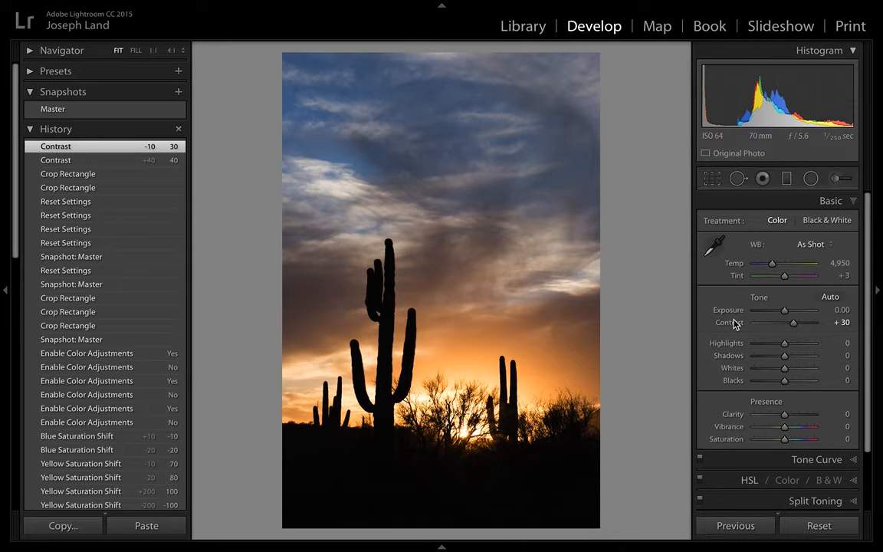
key("comma")
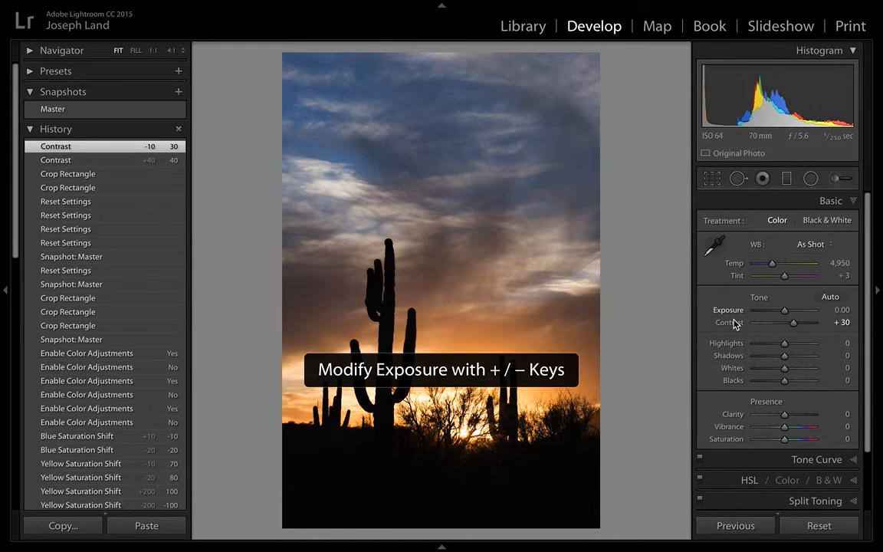
key("equal")
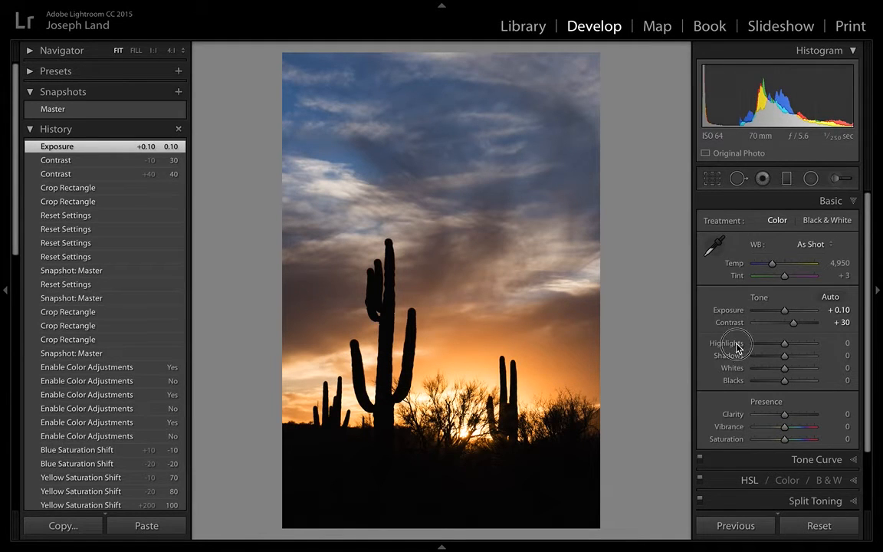
Raise Shadows to +100 to bring out the dark foreground, and settle on a Shadows value of +70.
key("period")
key("period")
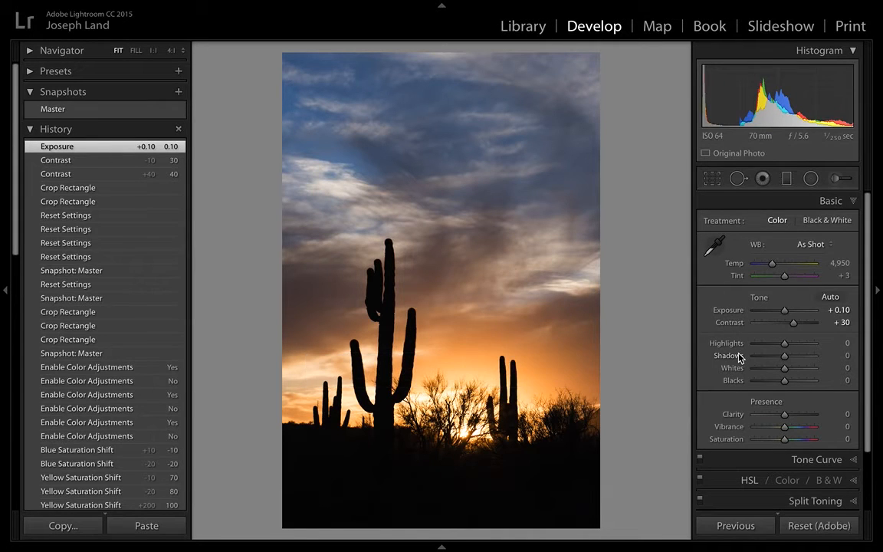
key("shift+plus")
key("shift+plus")
key("shift+plus")
key("shift+plus")
key("shift+plus")
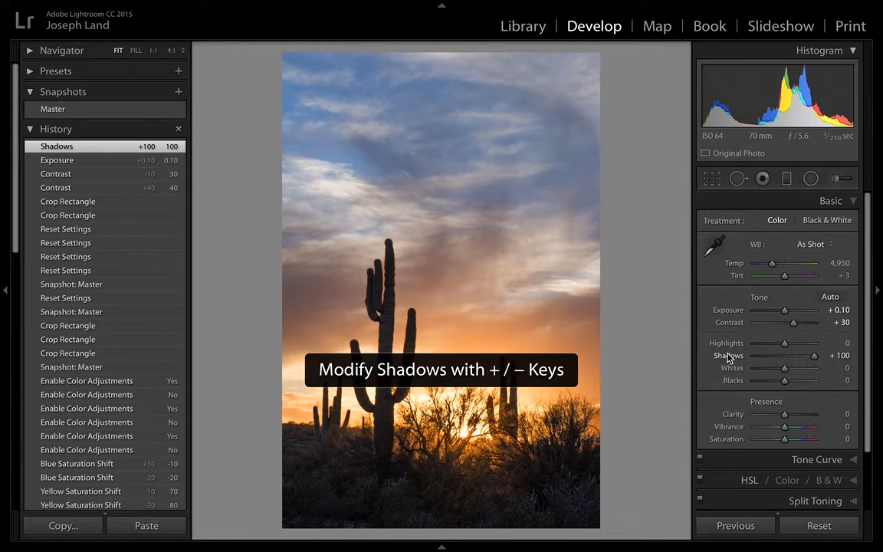
key("minus")
key("minus")
key("minus")
key("minus")
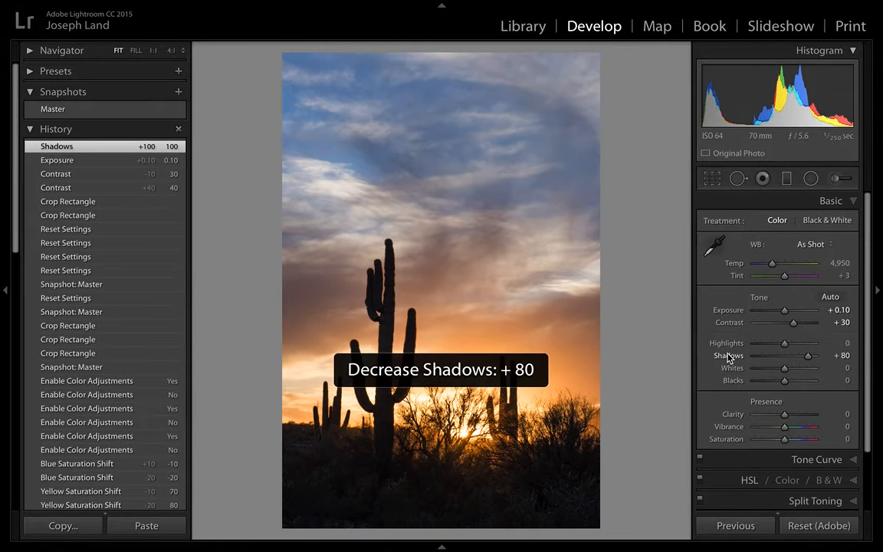
key("minus")
key("minus")
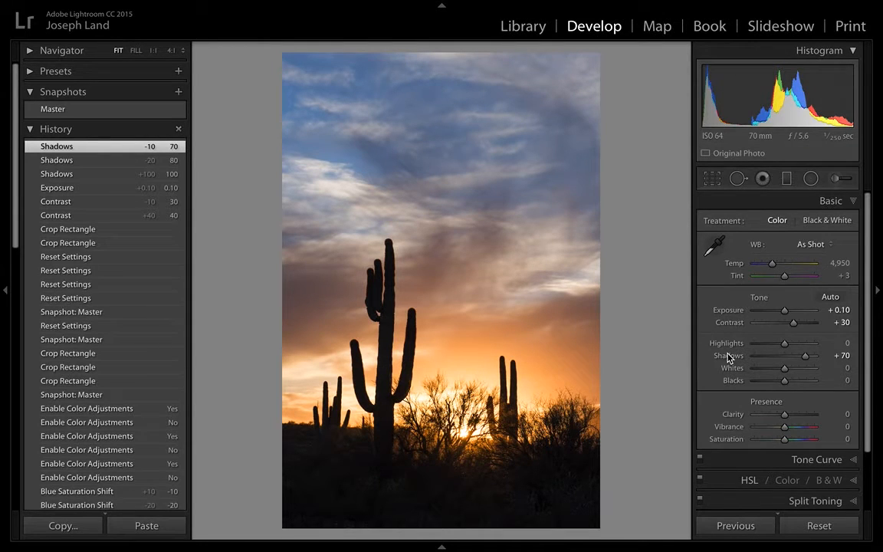
Lower Highlights to recover the bright sunset sky, settling on a value of -10.
key("comma")
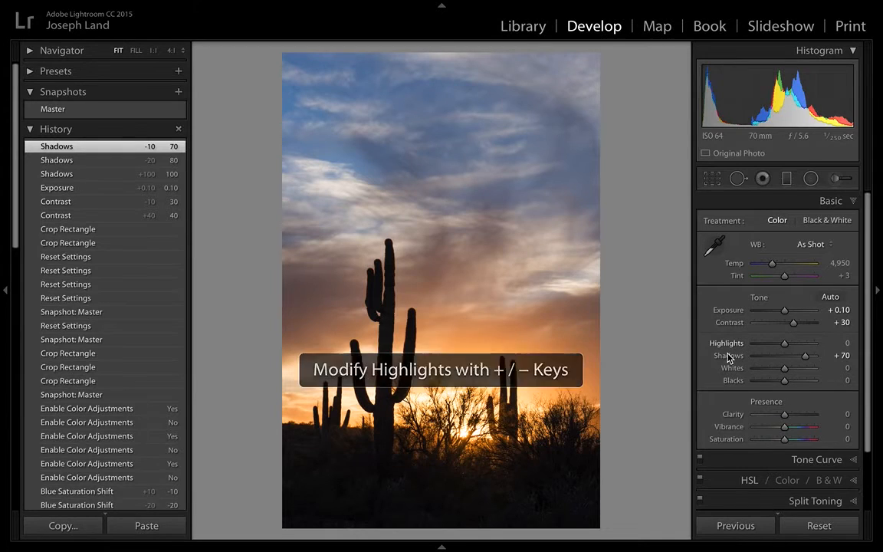
key("minus")
key("minus")
key("minus")
key("minus")
key("minus")
key("minus")
key("minus")
key("minus")
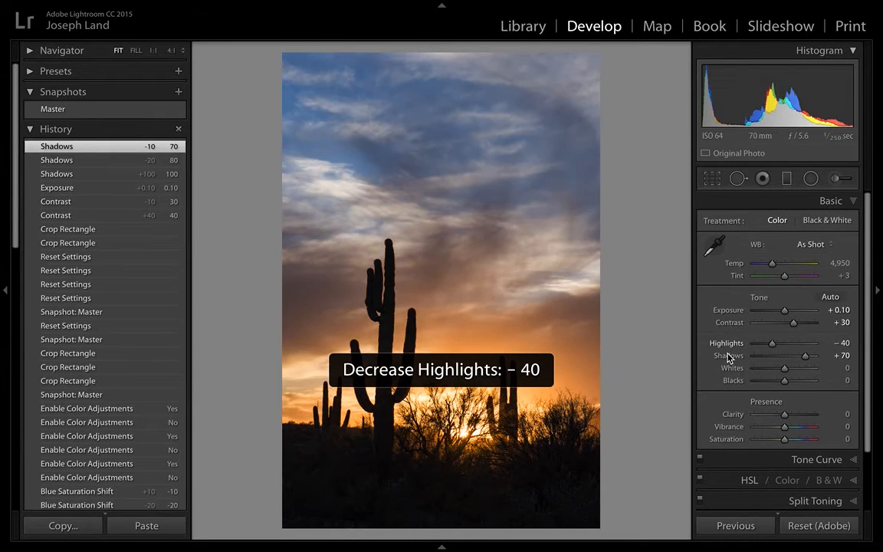
key("equal")
key("equal")
key("equal")
key("equal")
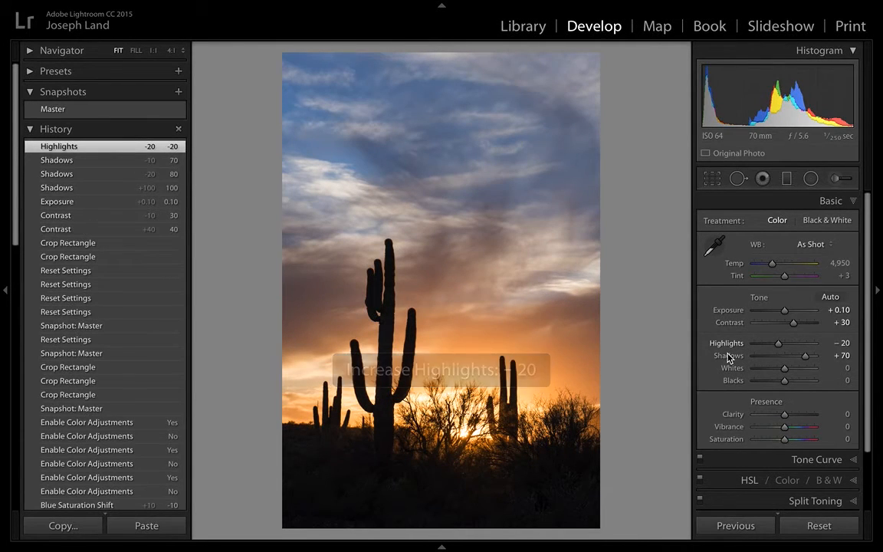
key("equal")
key("equal")
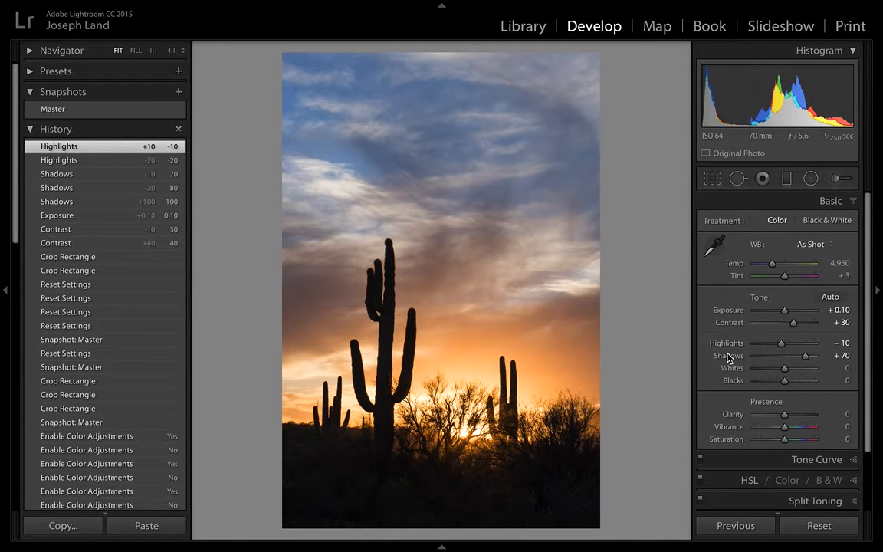
Set Whites to +1 while previewing the clipped highlights on a black image.
key("period")
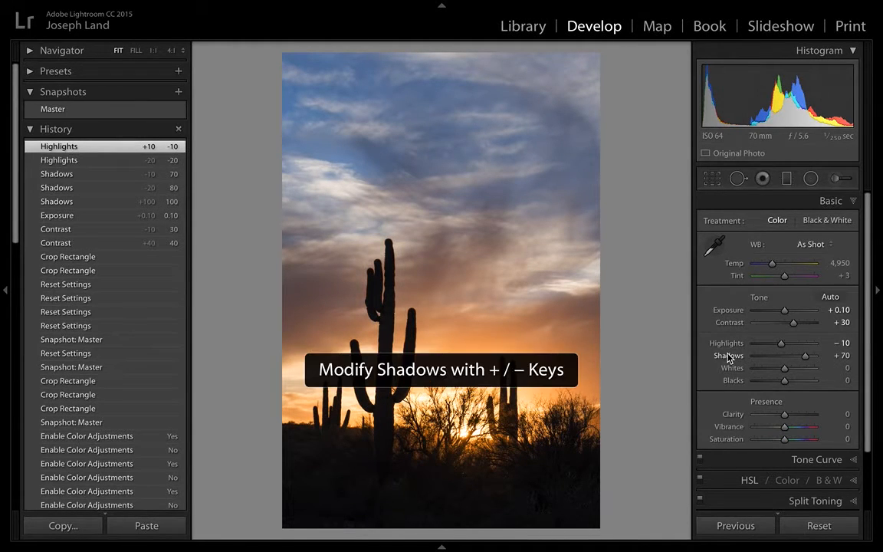
key("period")
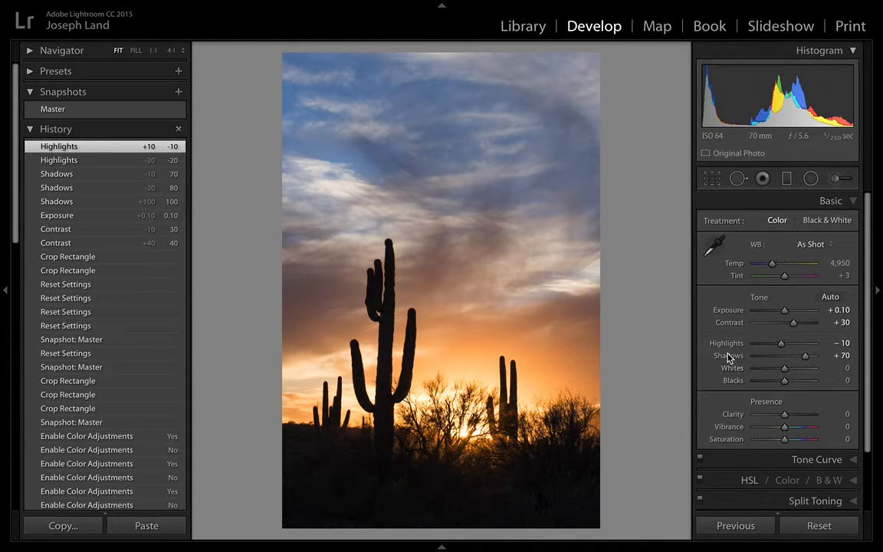
key("alt")
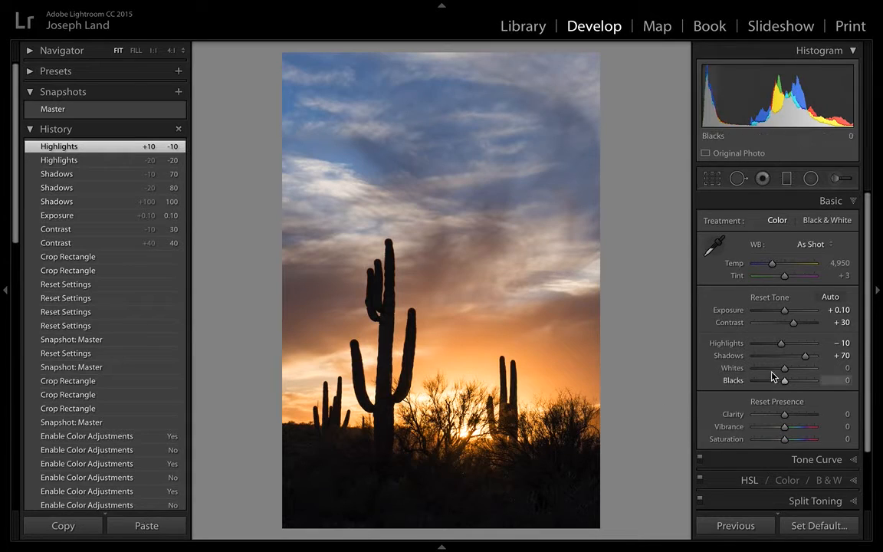
mouse_move(785, 369)
left_mouse_down()
mouse_move(798, 373)
mouse_move(787, 377)
left_mouse_up()
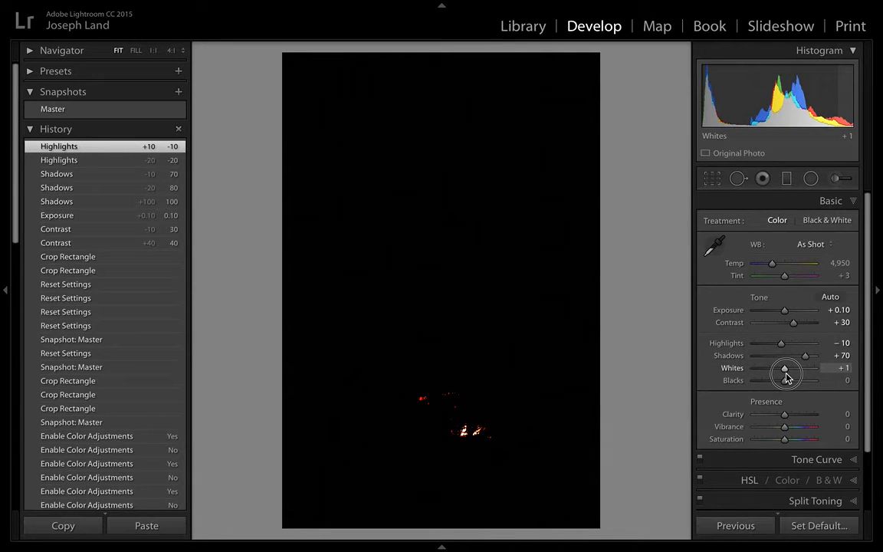
left_click_drag(787, 375, 788, 375)
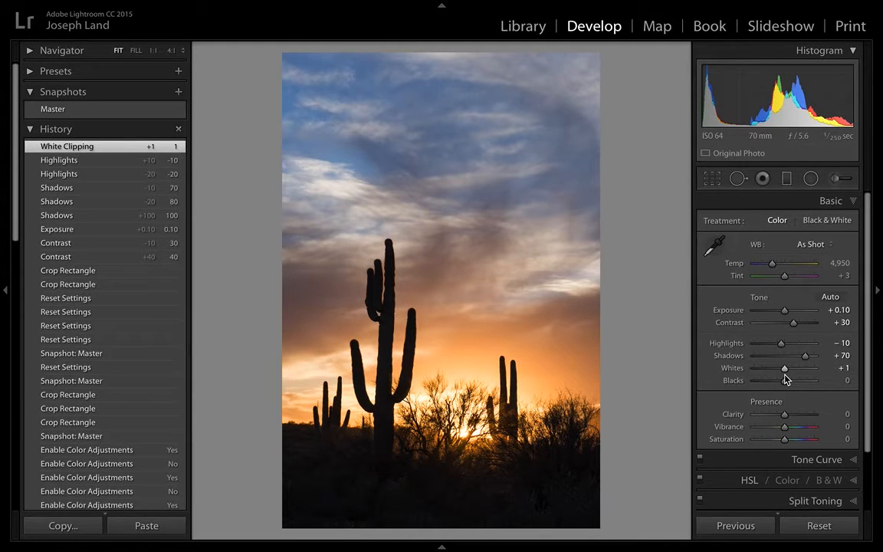
Show the clipping warnings on the photo, test brighter and darker Whites values against them, and settle on -20.
key("j")
key("shift+equal")
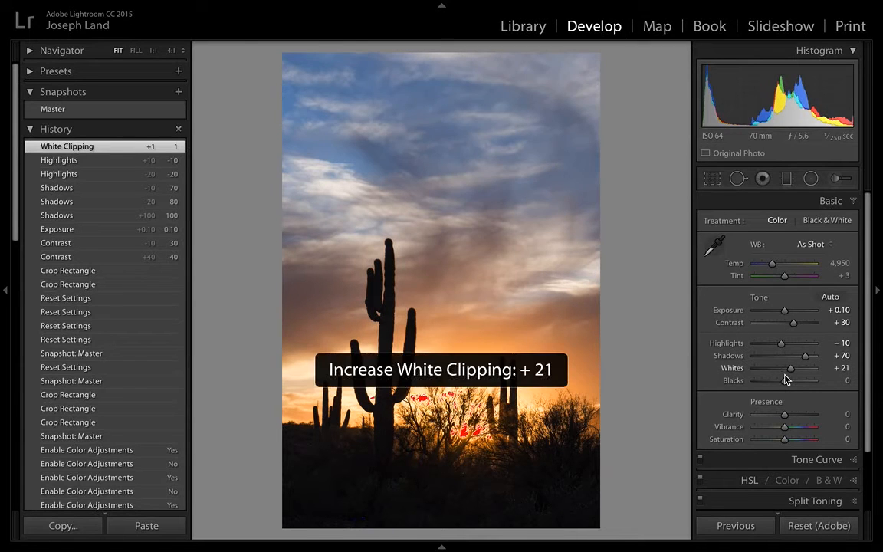
key("shift+minus")
key("shift+minus")
key("shift+minus")
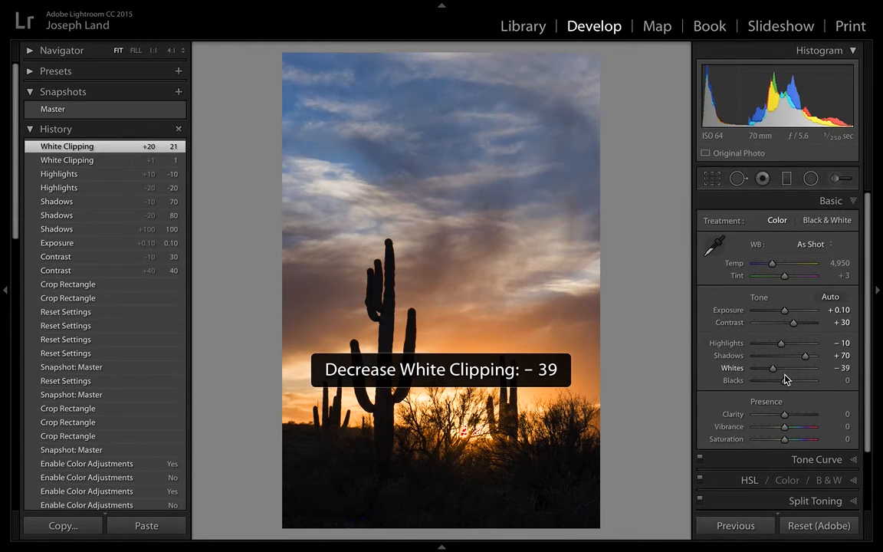
key("shift+equal")
key("shift+equal")
key("shift+equal")
key("shift+equal")
key("shift+equal")
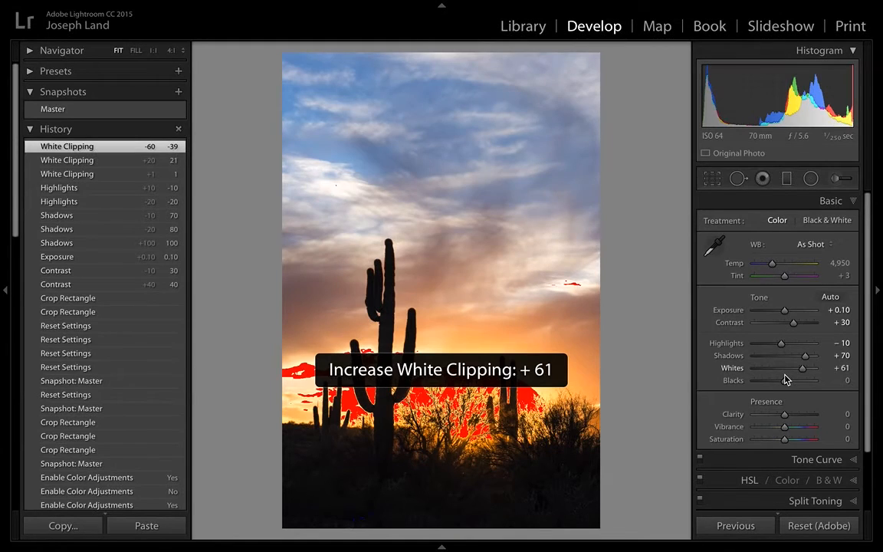
key("shift+minus")
key("shift+minus")
key("shift+minus")
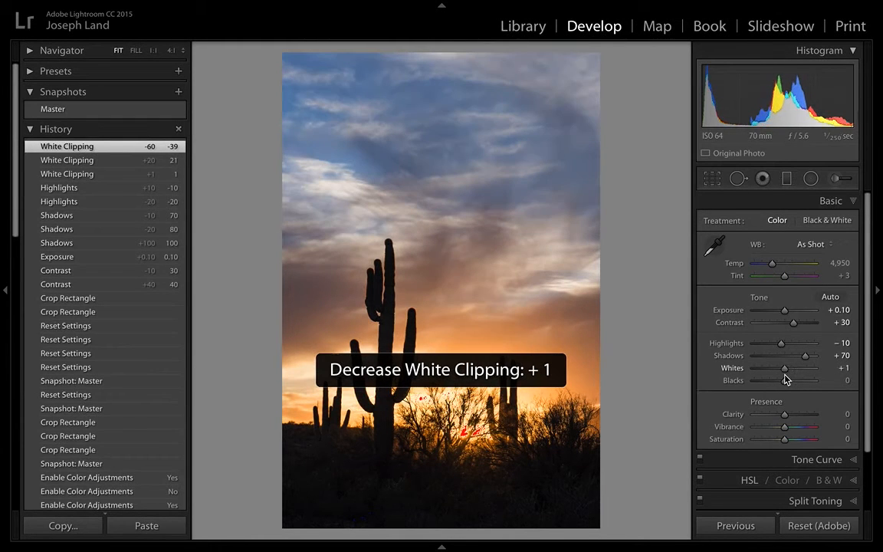
key("minus")
key("minus")
key("minus")
key("minus")
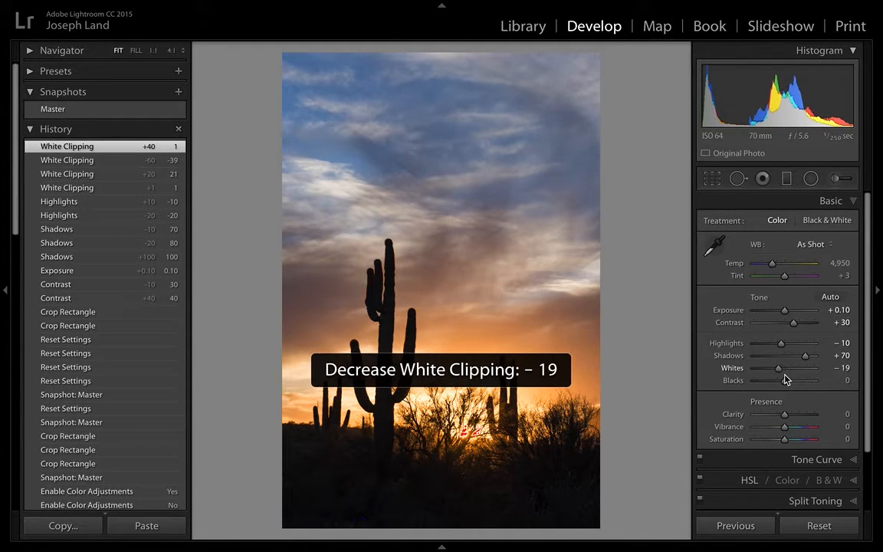
key("minus")
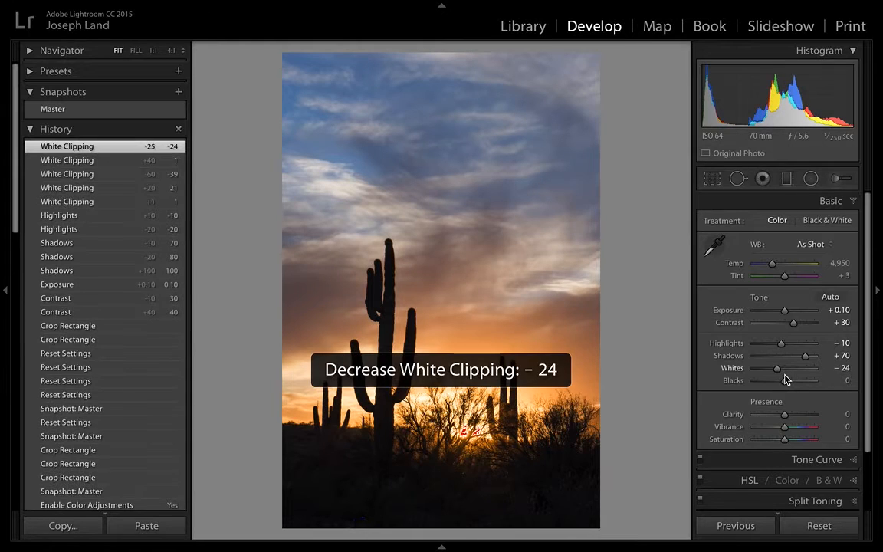
key("Up")
key("Up")
key("Up")
key("Up")
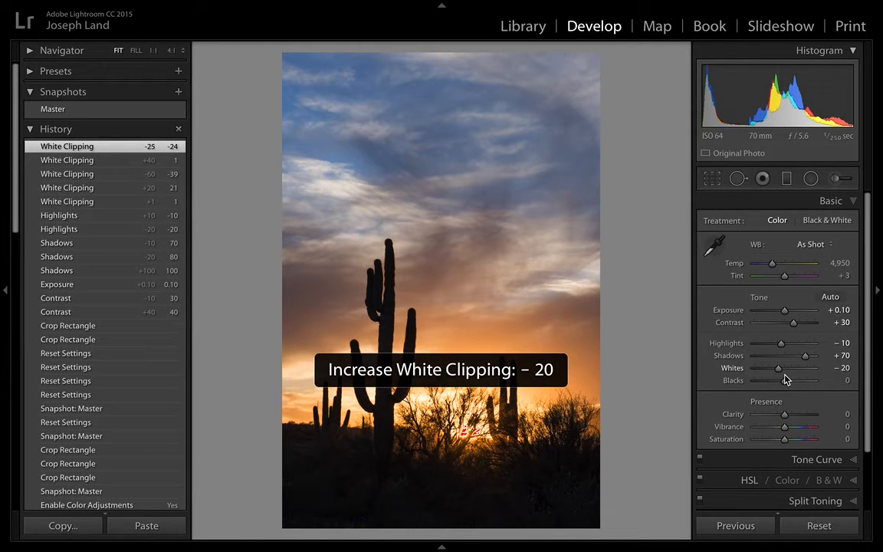
Set Blacks to -15 using the shadow clipping warnings as a guide, and hide the clipping warnings.
key("period")
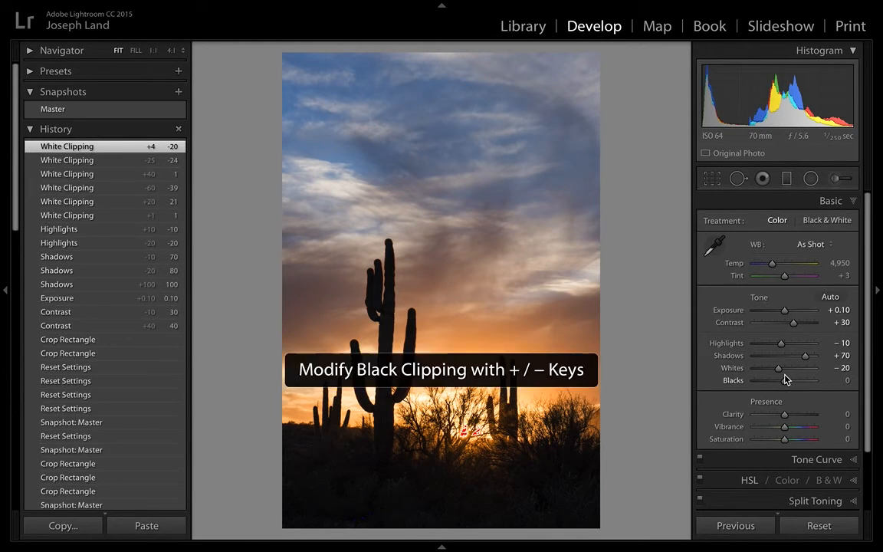
key("shift+minus")
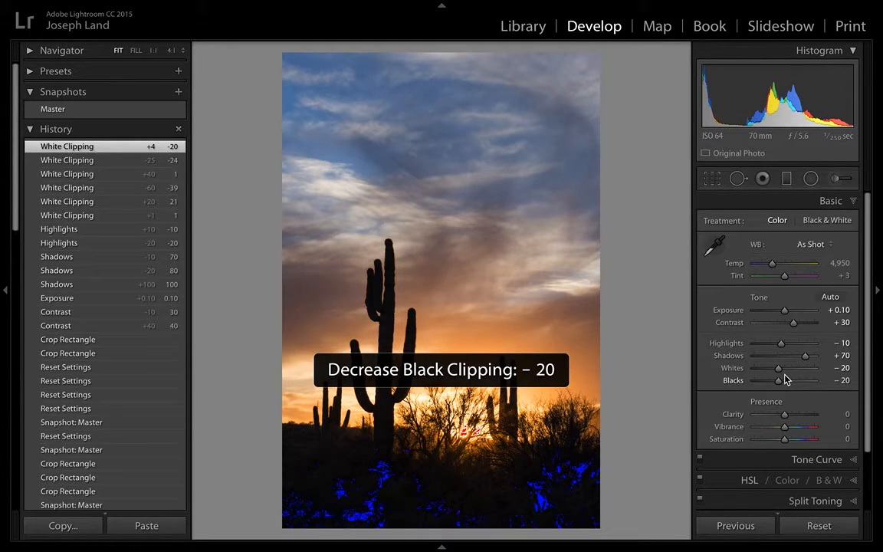
key("shift+equal")
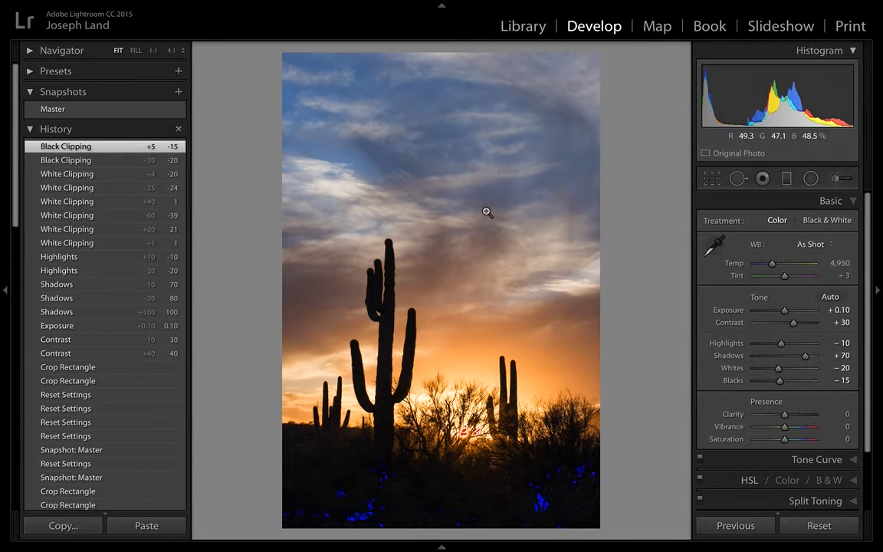
key("j")
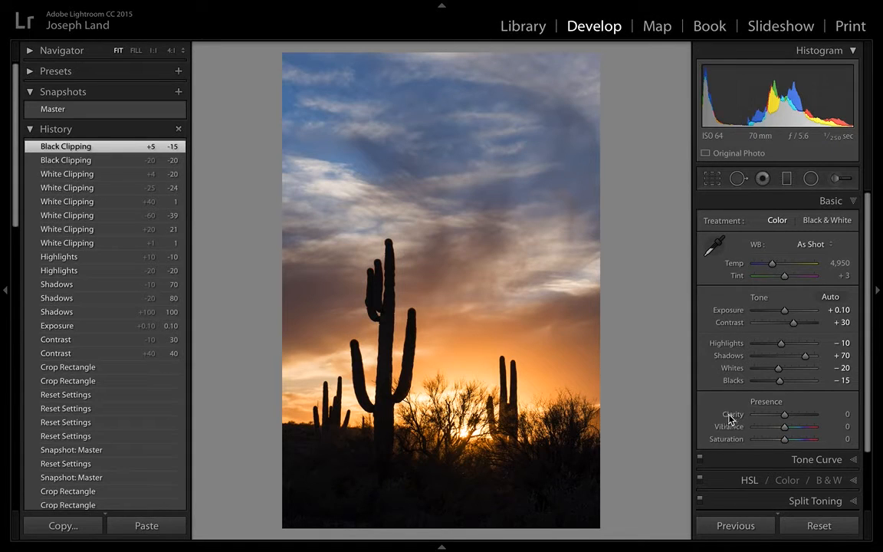
Set Clarity to +20 and Vibrance to +40 for the photo.
key("shift+equal")
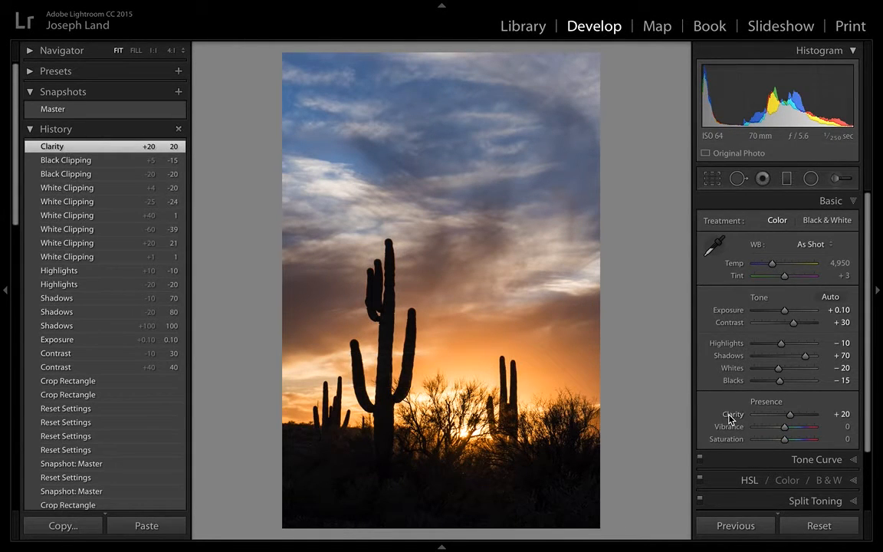
key("period")
key("plus")
key("plus")
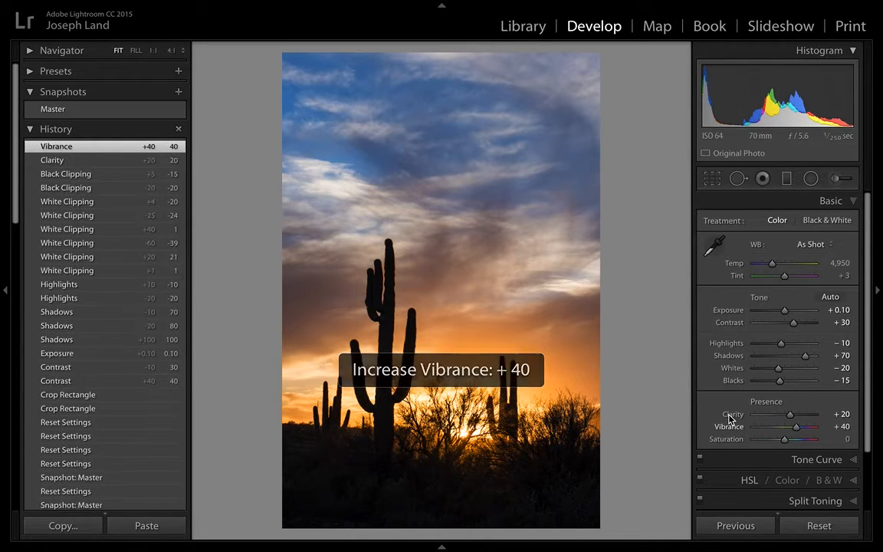
Set Vibrance to +20 and Saturation to +10, and compare the photo with its unedited before version.
key("minus")
key("minus")
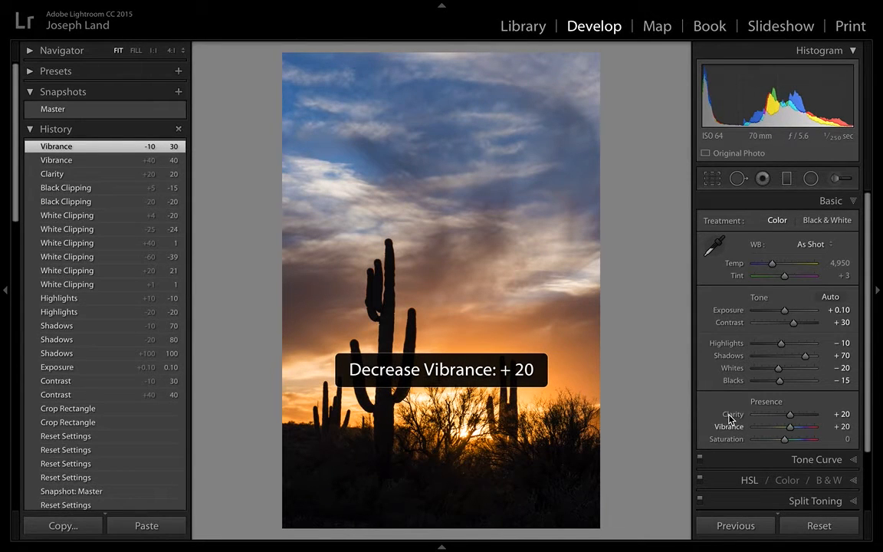
key("period")
key("plus")
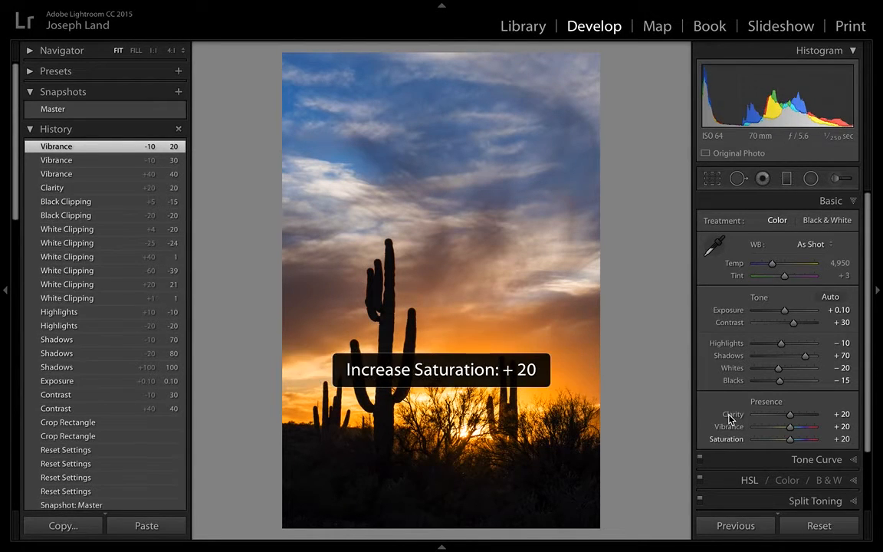
key("minus")
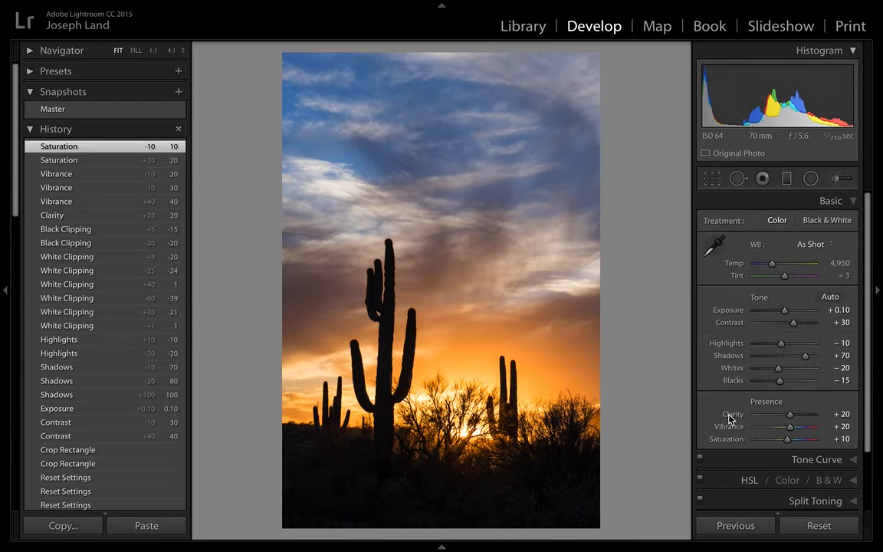
key("backslash")
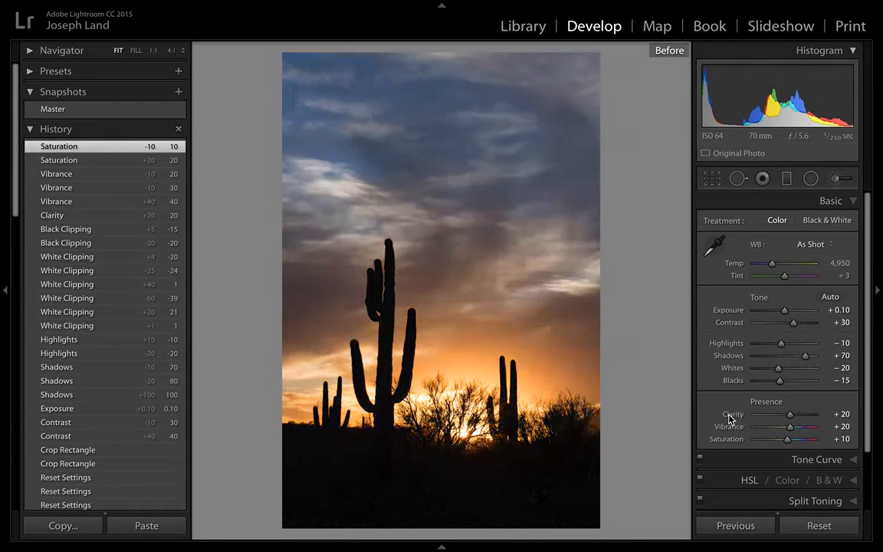
key("backslash")
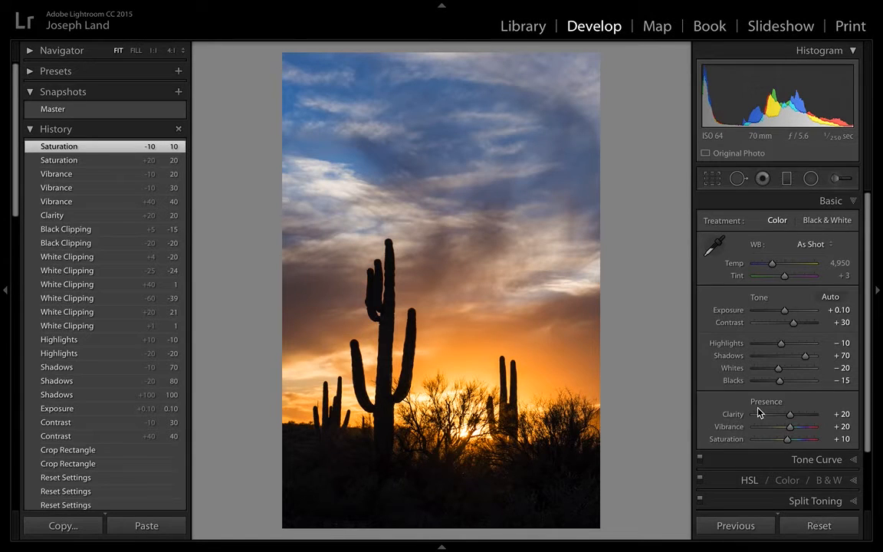
In the HSL saturation adjustments, test Orange at -100 and +100, and settle on +60.
scroll(757, 411, "down", 3)
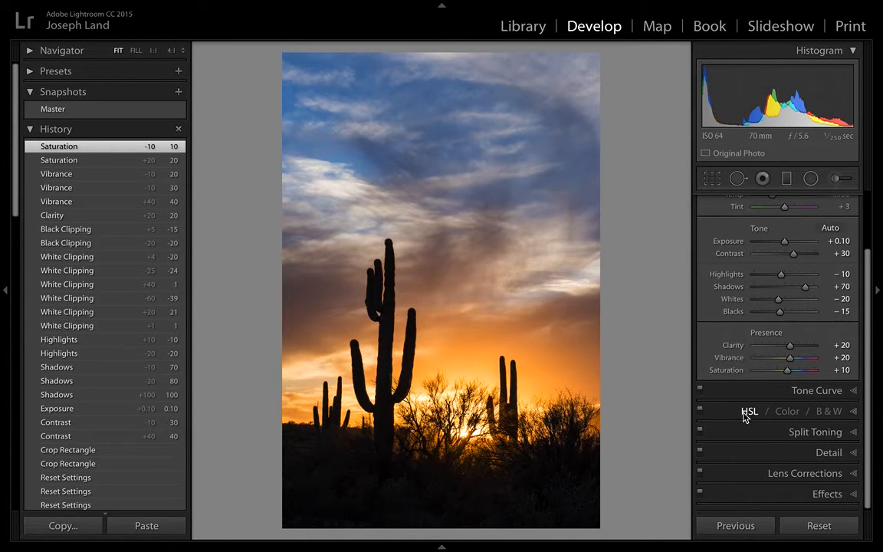
left_click(750, 414)
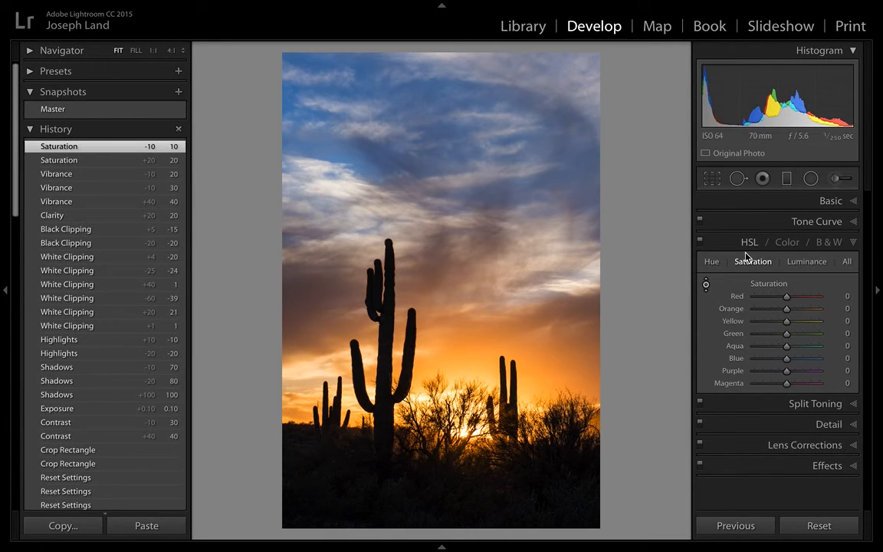
left_click(731, 309)
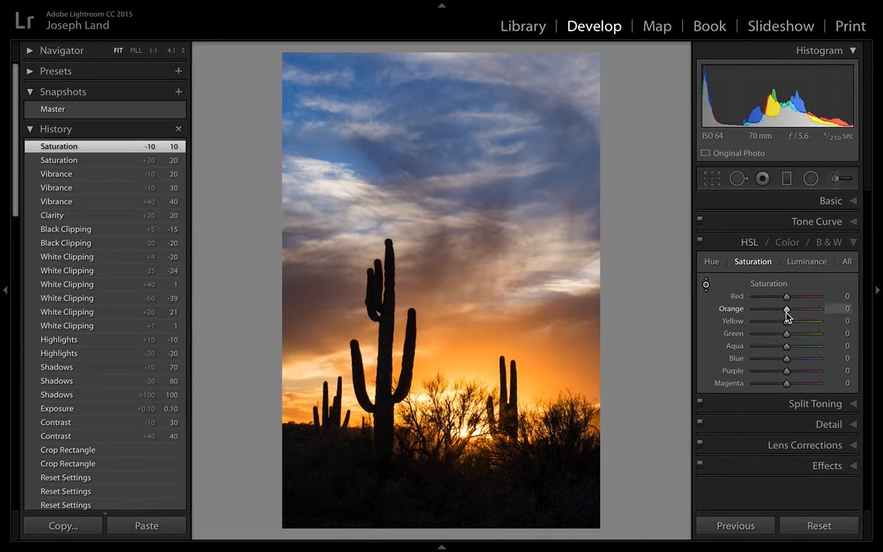
left_click_drag(787, 309, 727, 314)
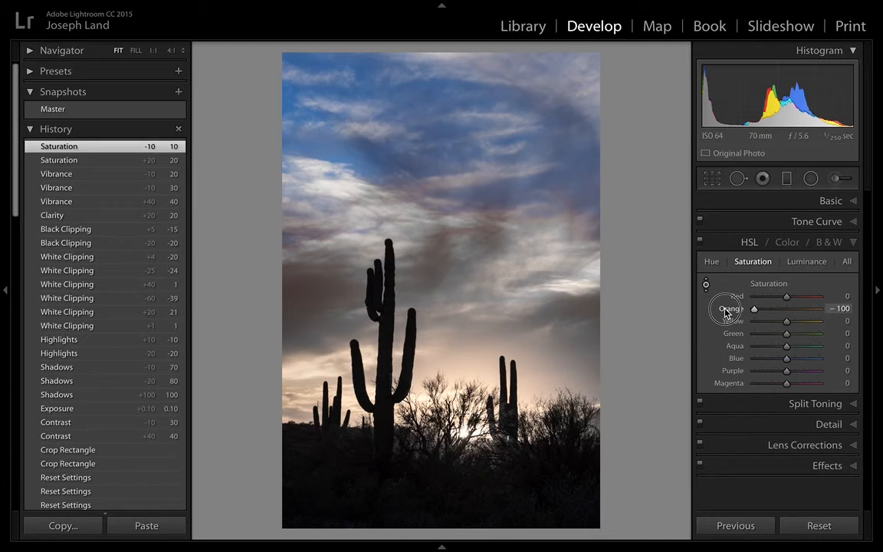
left_click_drag(726, 313, 853, 311)
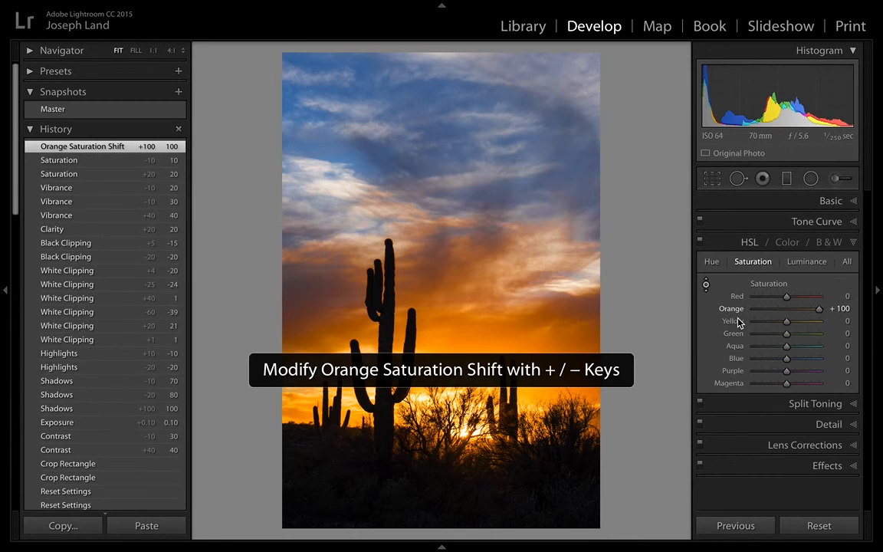
key("shift")
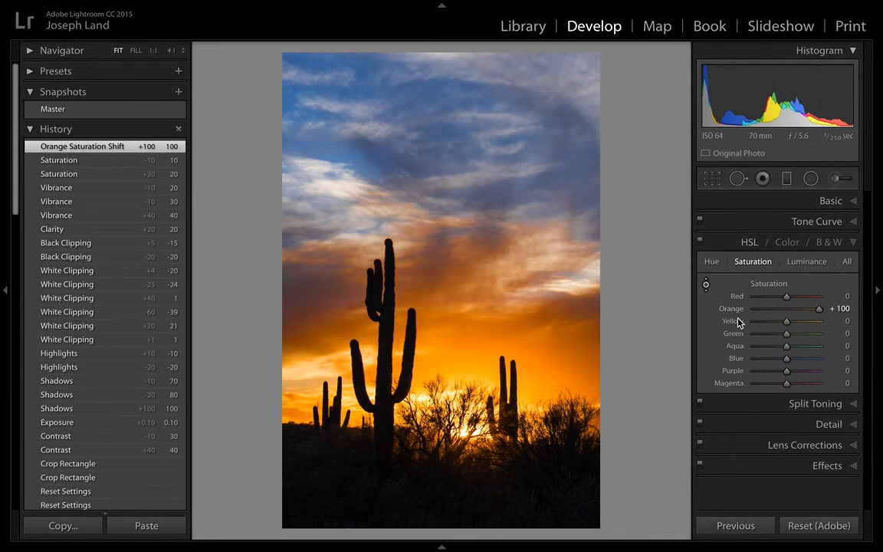
key("shift+minus")
key("shift+minus")
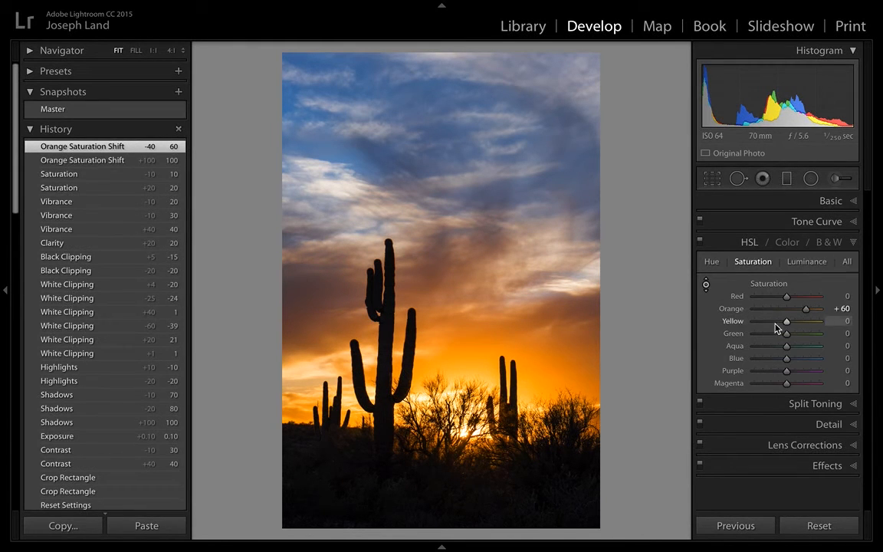
Test the HSL Yellow saturation at +100, settle on +70, and reduce the Orange saturation to +50.
left_click_drag(785, 325, 843, 332)
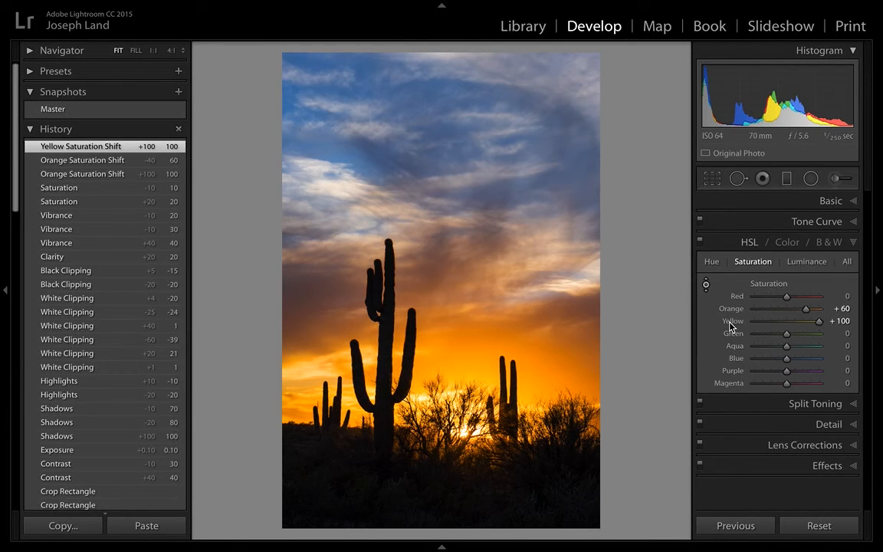
key("shift+minus")
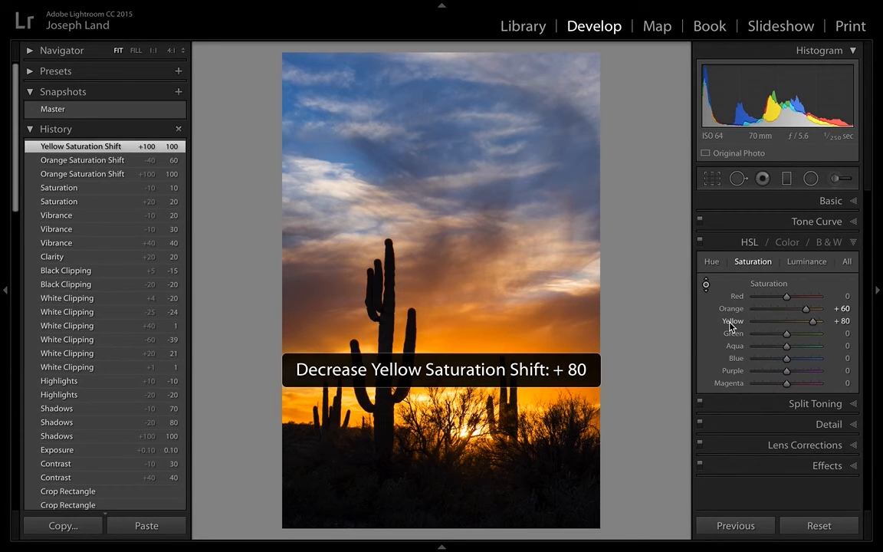
key("minus")
key("minus")
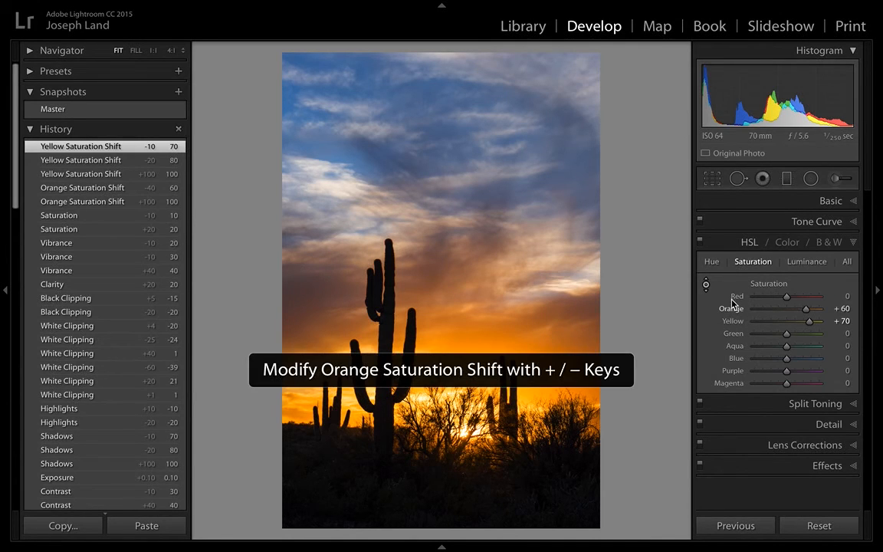
key("minus")
key("minus")
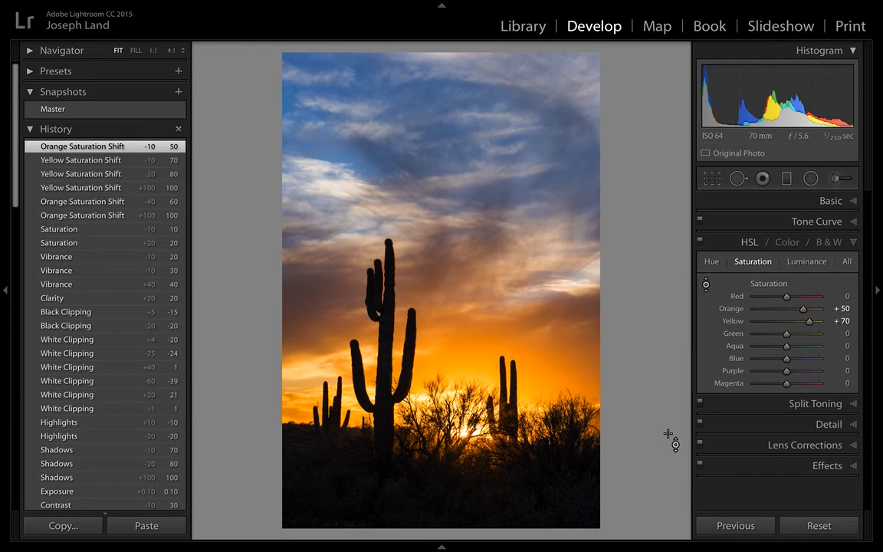
Test the HSL Blue saturation at -20 and -10, and settle on -15.
left_click(738, 360)
key("minus")
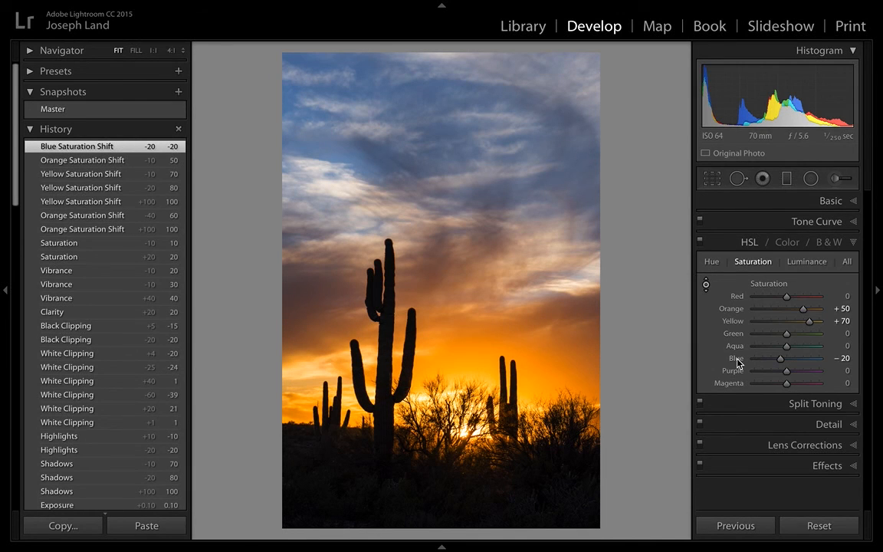
key("plus")
key("plus")
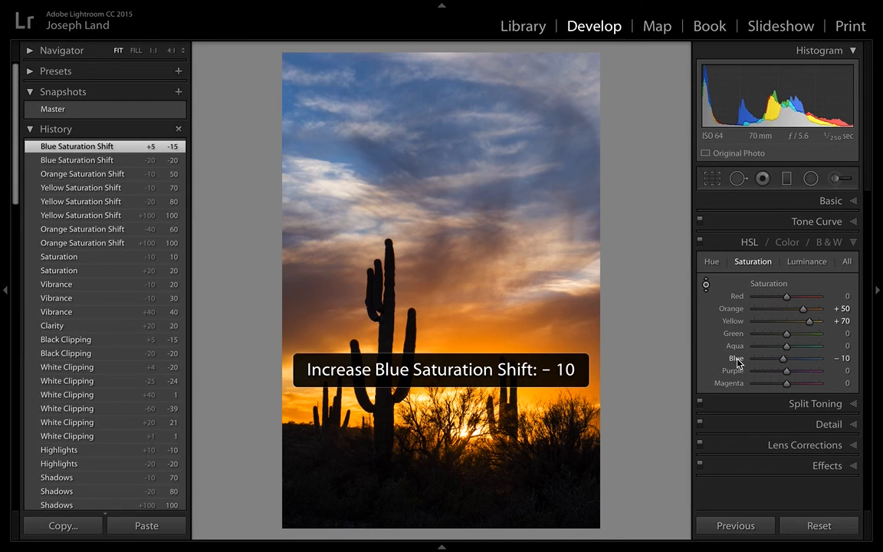
key("minus")
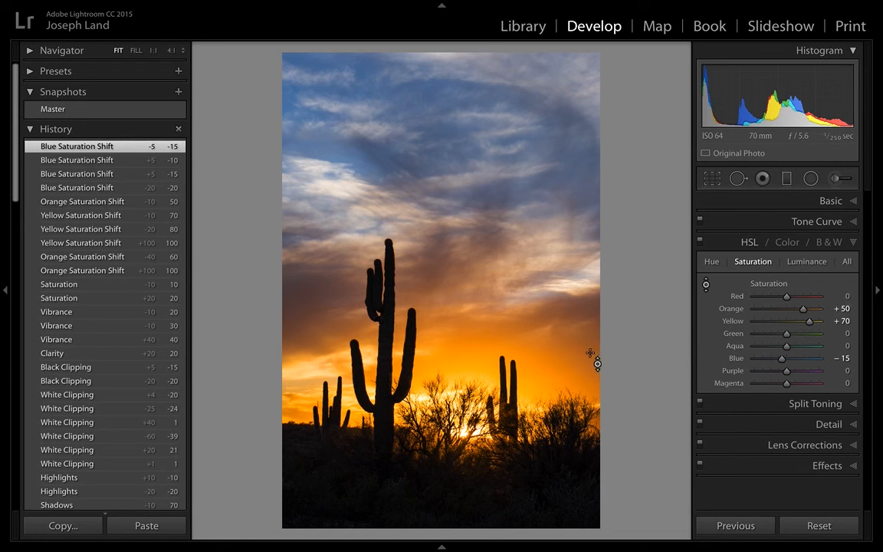
Switch the HSL color adjustments off and back on to compare the photo without and with them.
left_click(699, 242)
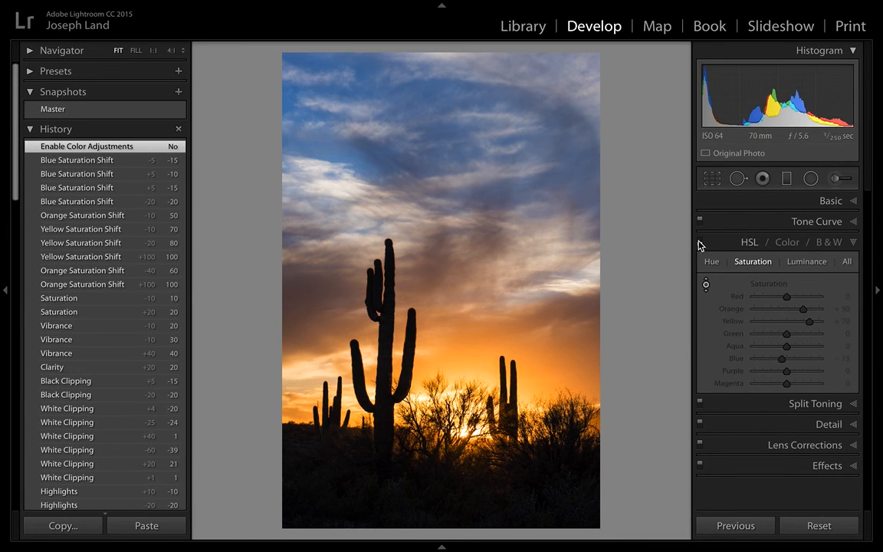
left_click(700, 243)
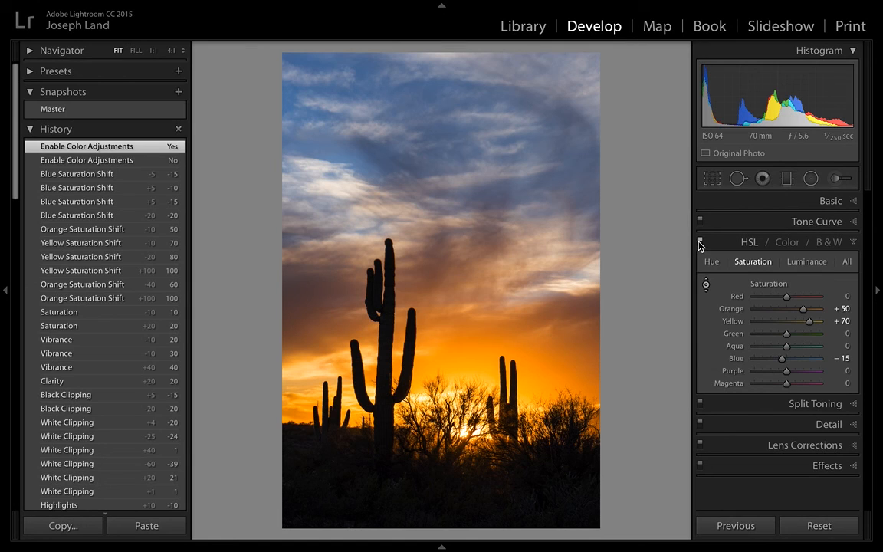
mouse_move(452, 4)
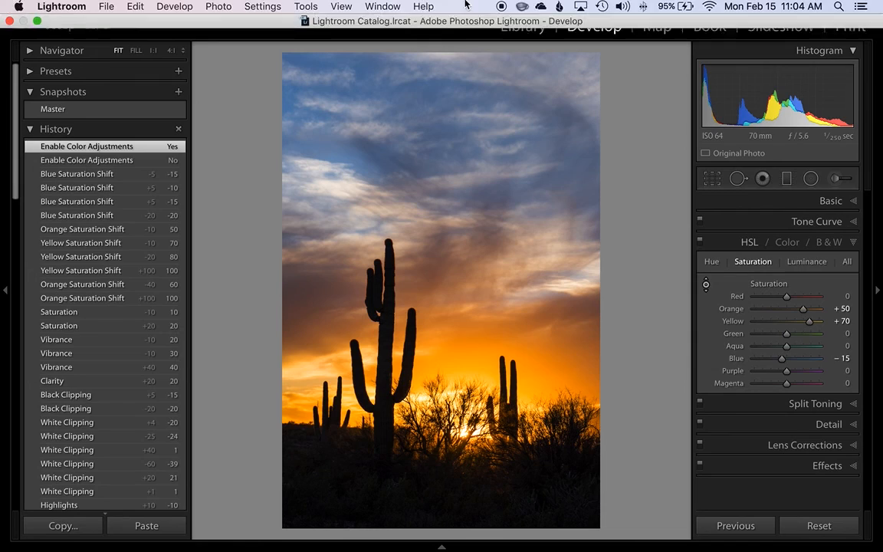